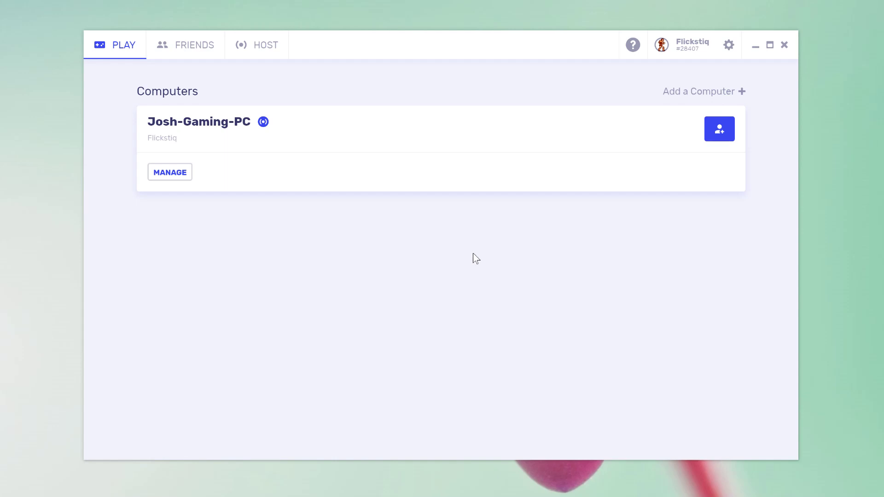
Look over the Friends page and generate an invite link for sharing the listed gaming computer
{"action": "left_click", "coordinate": [189, 51]}
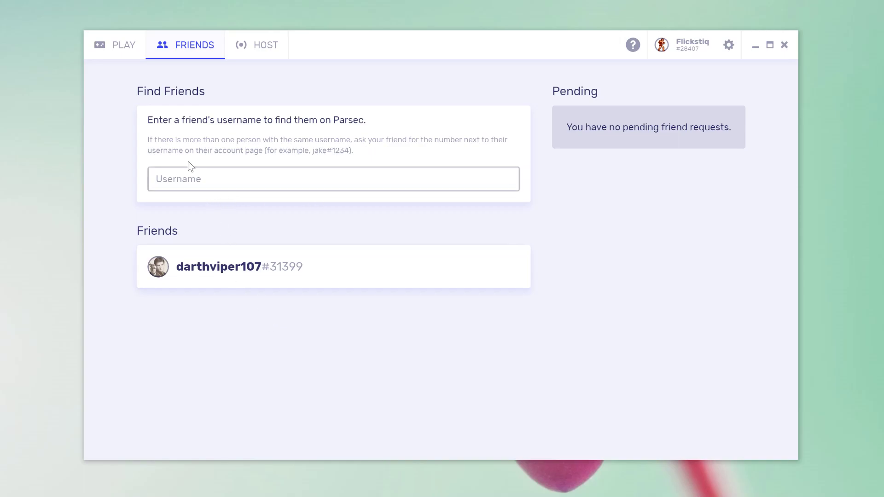
{"action": "left_click", "coordinate": [125, 51]}
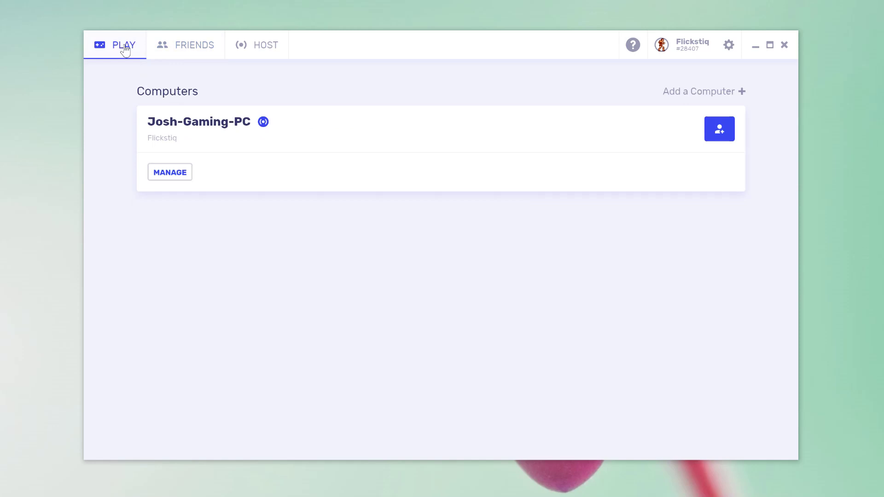
{"action": "left_click", "coordinate": [708, 134]}
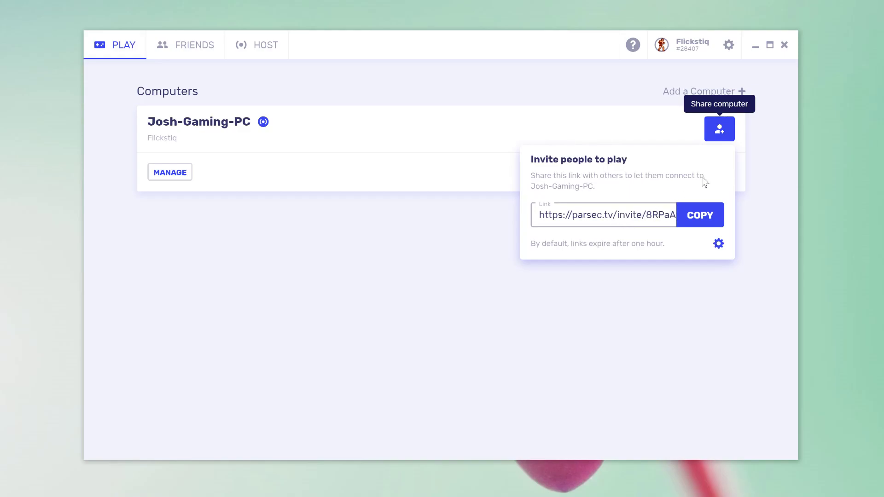
{"action": "left_click", "coordinate": [721, 133]}
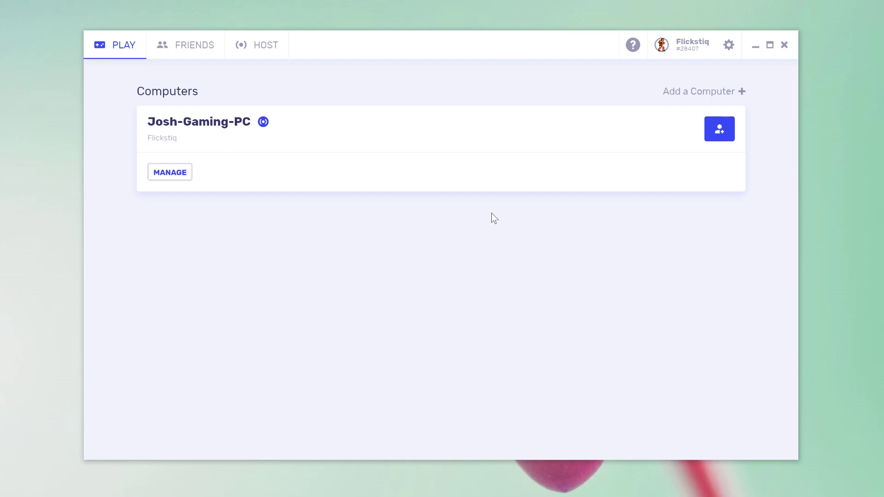
Check the gaming computer's invite links and try to rename the computer to Gaming-PC
{"action": "left_click", "coordinate": [178, 174]}
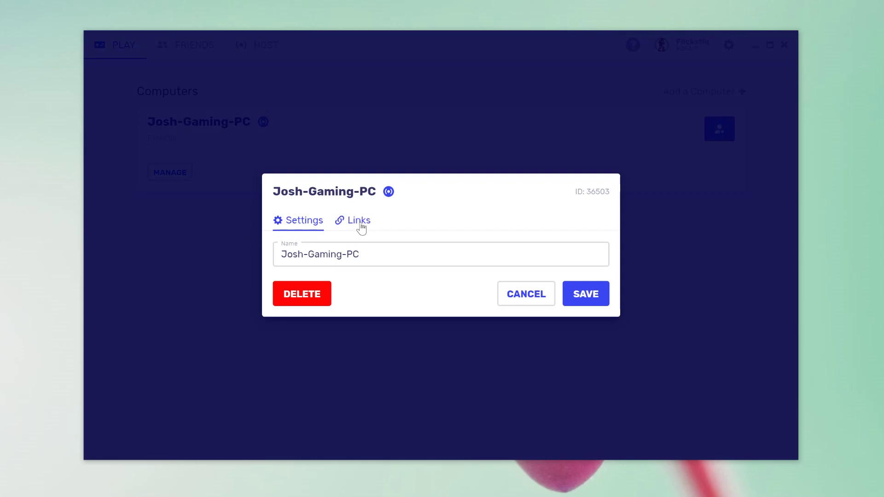
{"action": "left_click", "coordinate": [360, 222]}
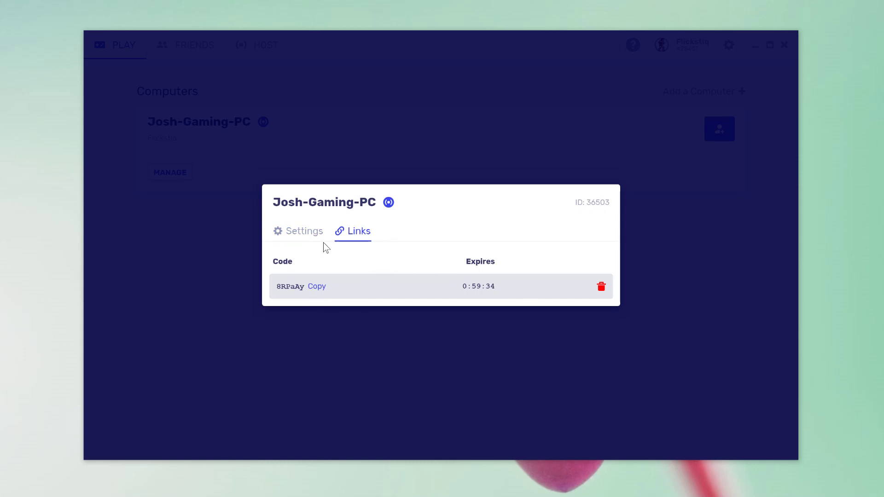
{"action": "left_click", "coordinate": [305, 232]}
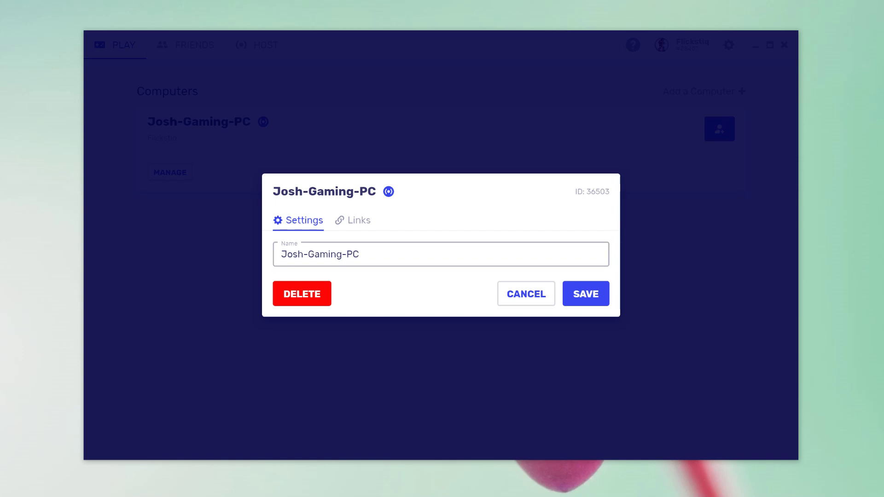
{"action": "key", "text": "shift+Home"}
{"action": "key", "text": "BackSpace"}
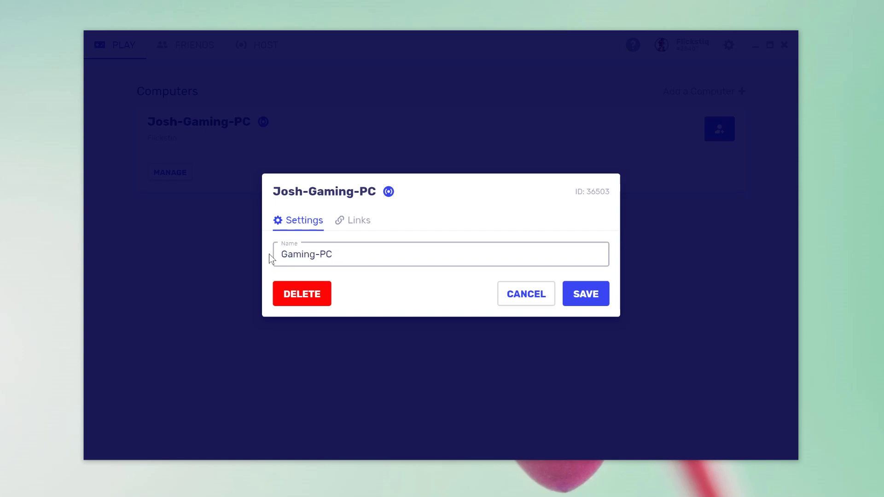
{"action": "left_click", "coordinate": [584, 293]}
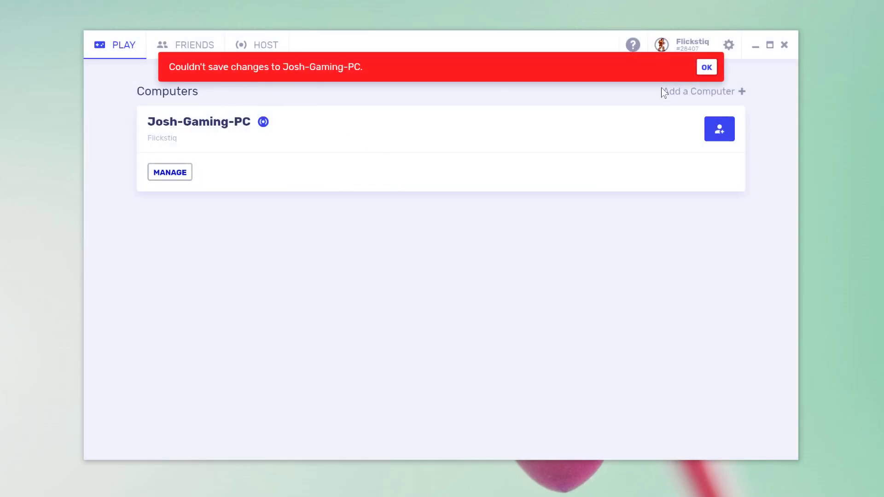
{"action": "left_click", "coordinate": [708, 73]}
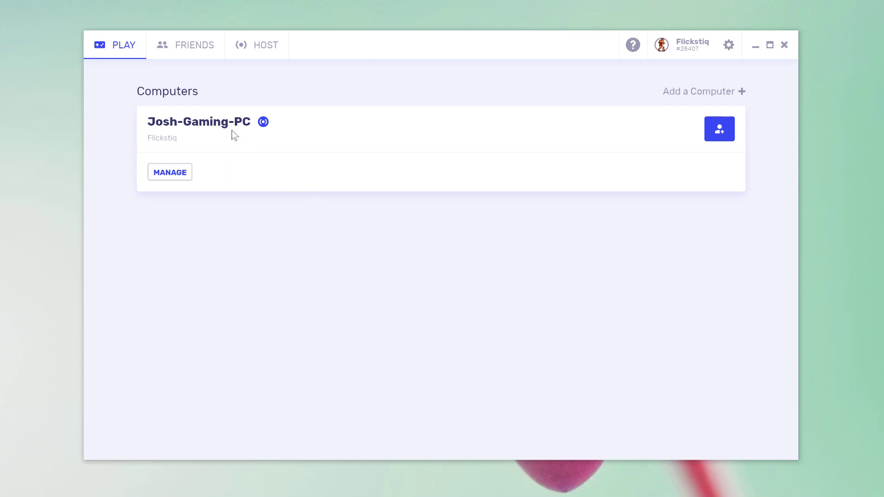
Review the connection and control permissions granted to the listed friend, leaving them without saving
{"action": "left_click", "coordinate": [185, 47]}
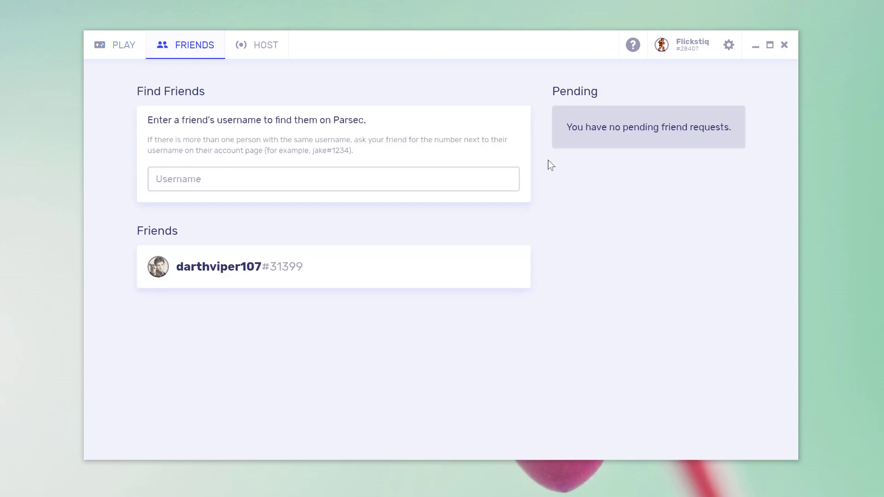
{"action": "left_click", "coordinate": [228, 270]}
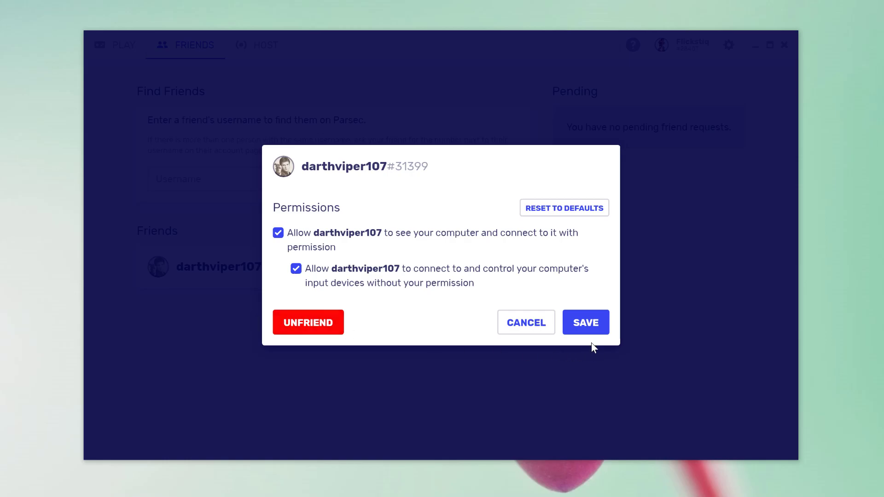
{"action": "left_click", "coordinate": [525, 327]}
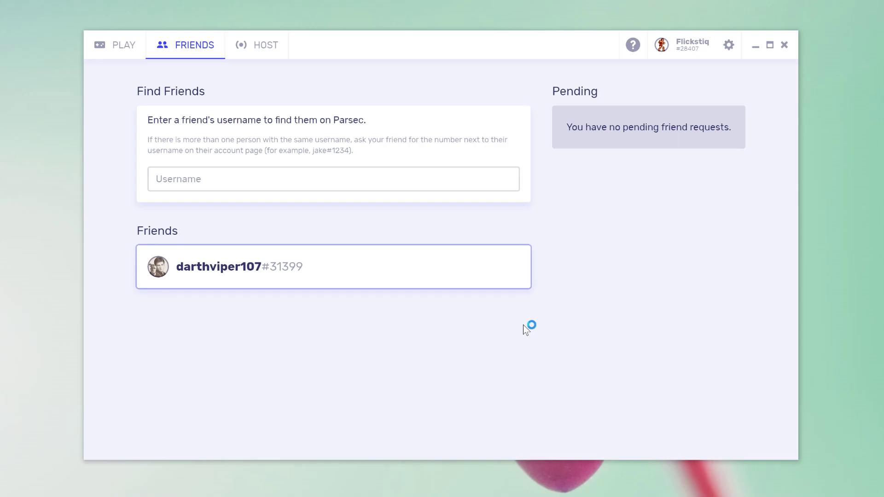
View the guests connected to the hosted computer and the available help resources
{"action": "left_click", "coordinate": [264, 50]}
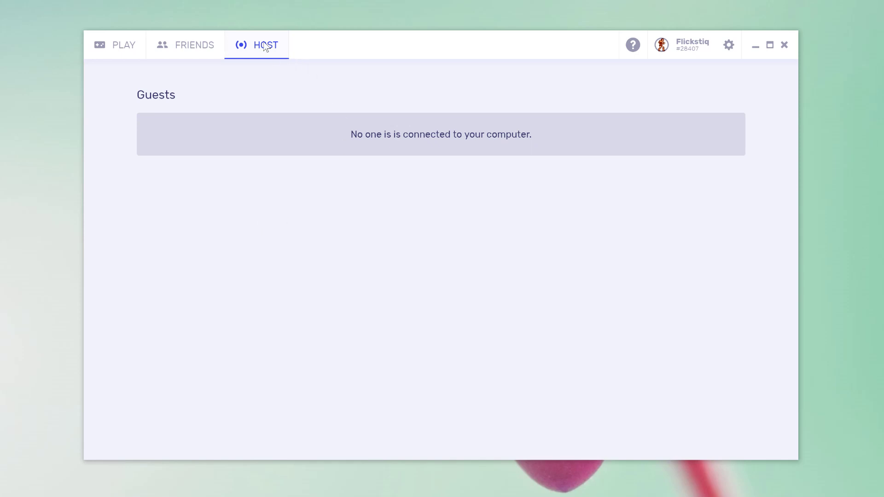
{"action": "left_click", "coordinate": [123, 52]}
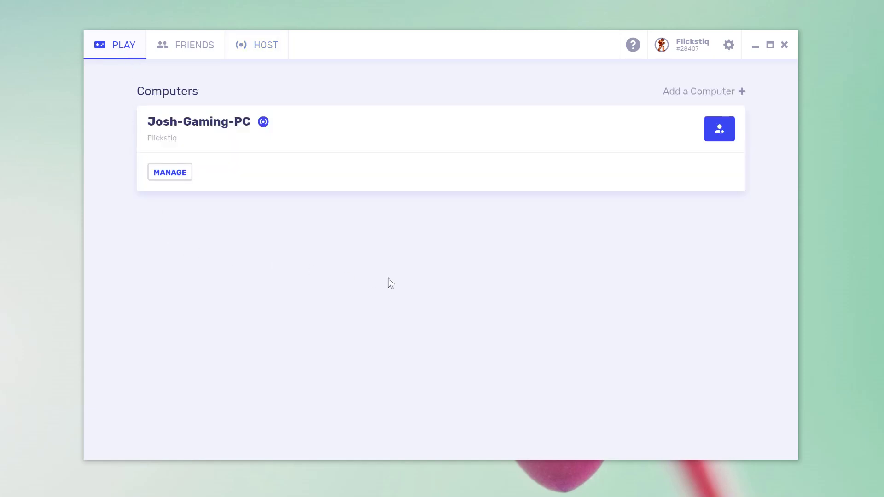
{"action": "left_click", "coordinate": [634, 45]}
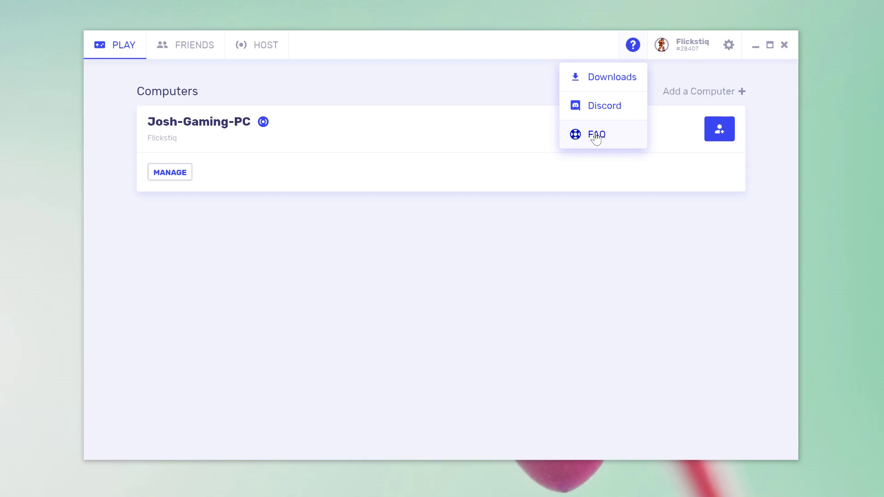
Replace the profile avatar with the joystick2 PNG image from the Flash (D:) drive and save the profile
{"action": "left_click", "coordinate": [685, 48]}
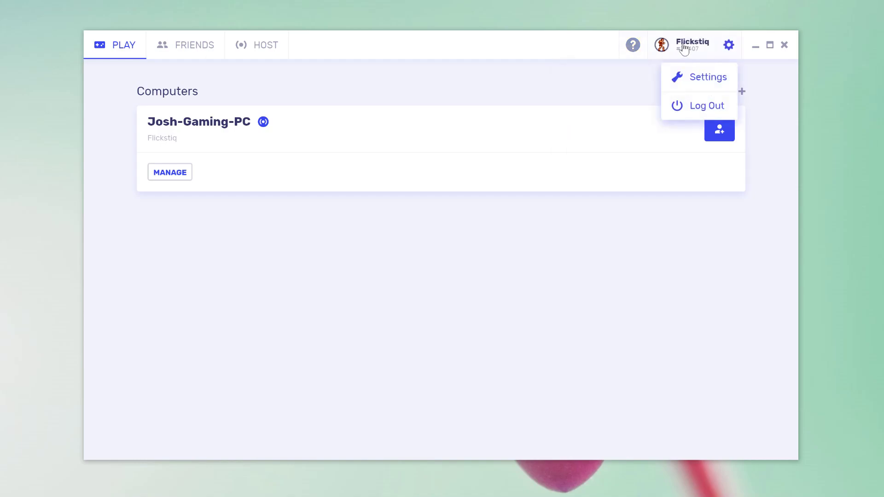
{"action": "left_click", "coordinate": [696, 79]}
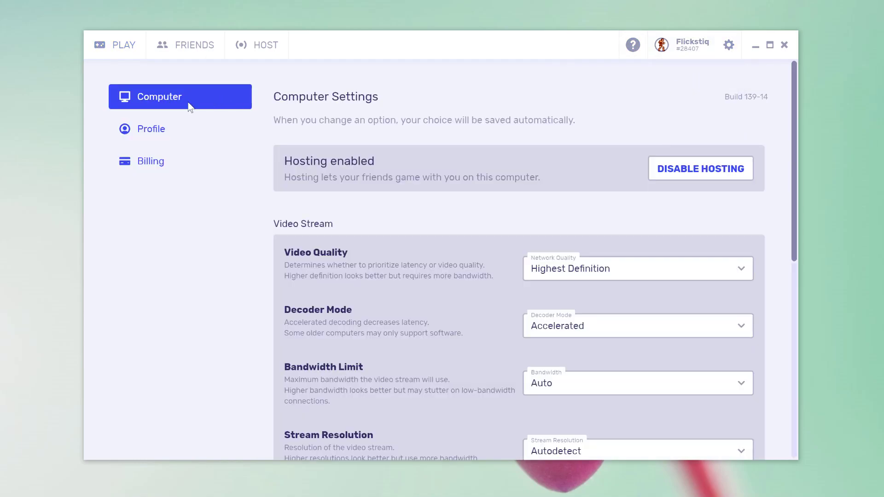
{"action": "left_click", "coordinate": [147, 132]}
{"action": "mouse_move", "coordinate": [318, 177]}
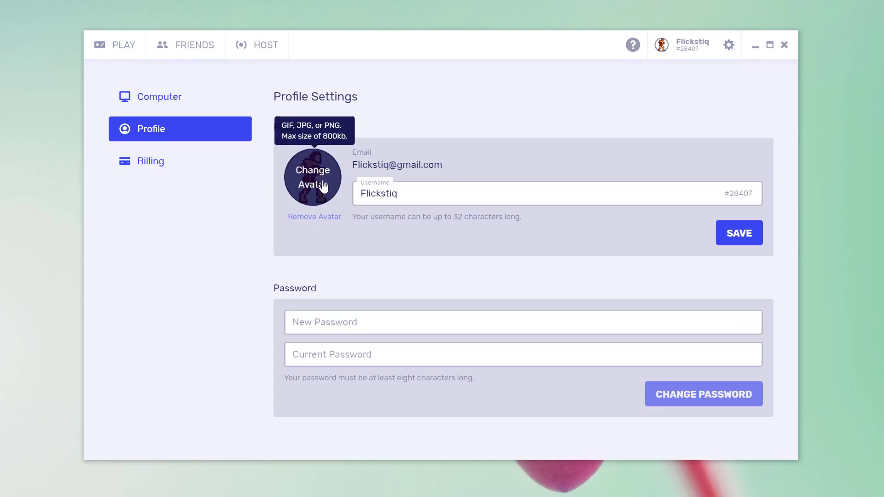
{"action": "left_click", "coordinate": [323, 186]}
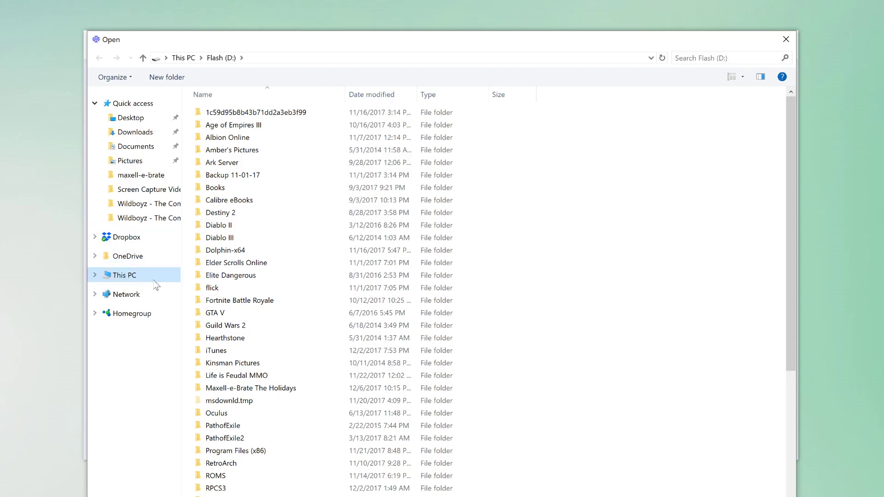
{"action": "left_click", "coordinate": [131, 275]}
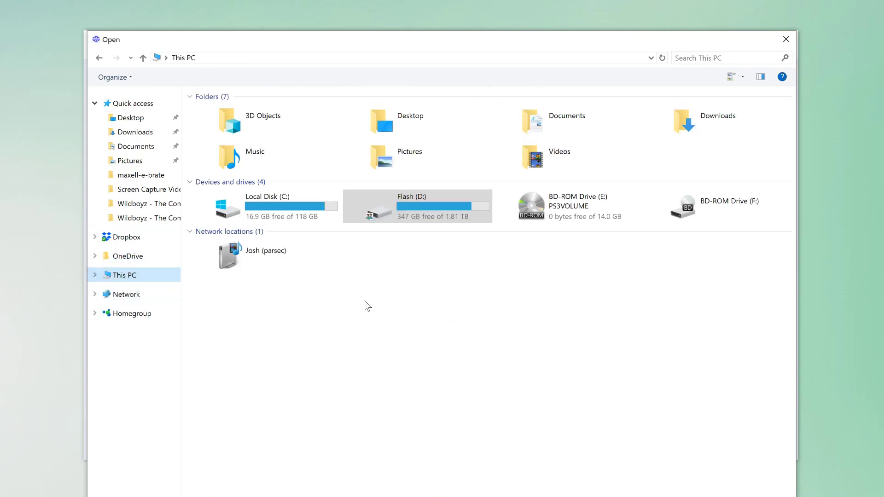
{"action": "double_click", "coordinate": [425, 210]}
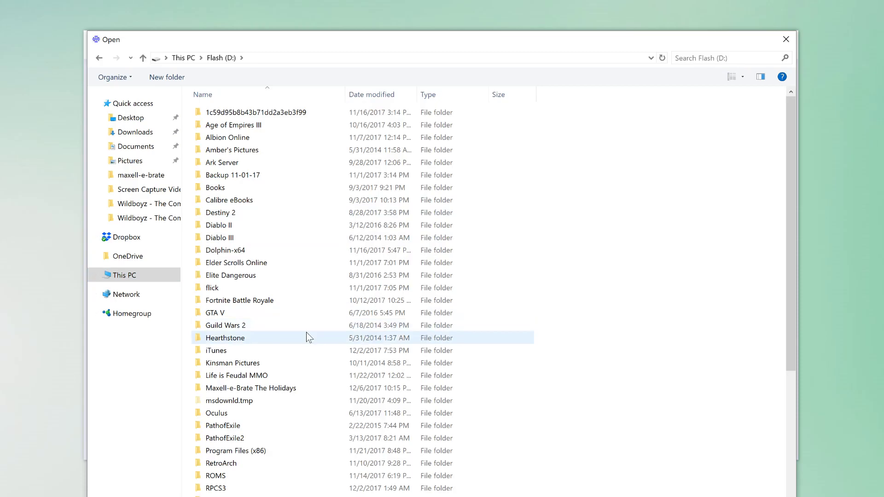
{"action": "scroll", "coordinate": [309, 338], "scroll_direction": "down", "scroll_amount": 5}
{"action": "left_click", "coordinate": [234, 493]}
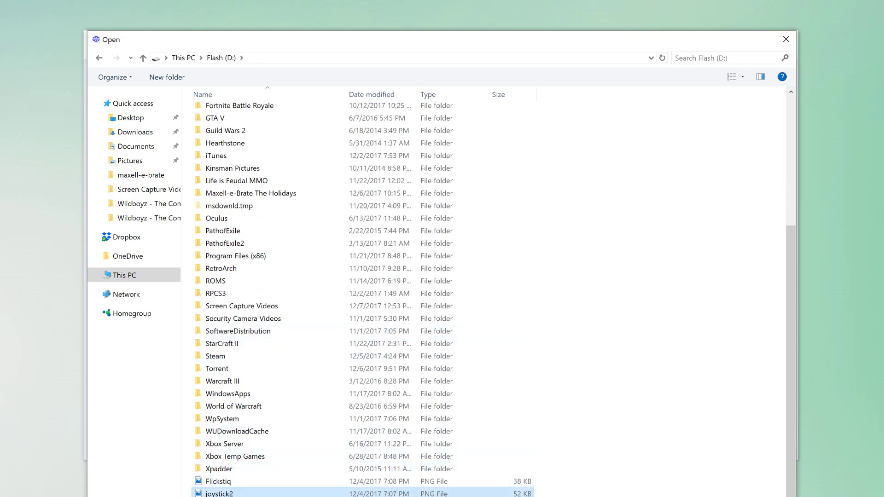
{"action": "double_click", "coordinate": [234, 494]}
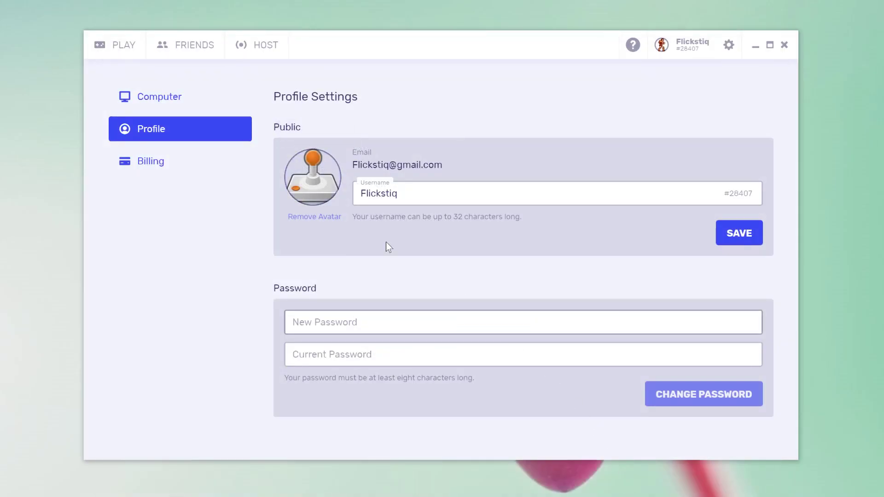
{"action": "left_click", "coordinate": [742, 239]}
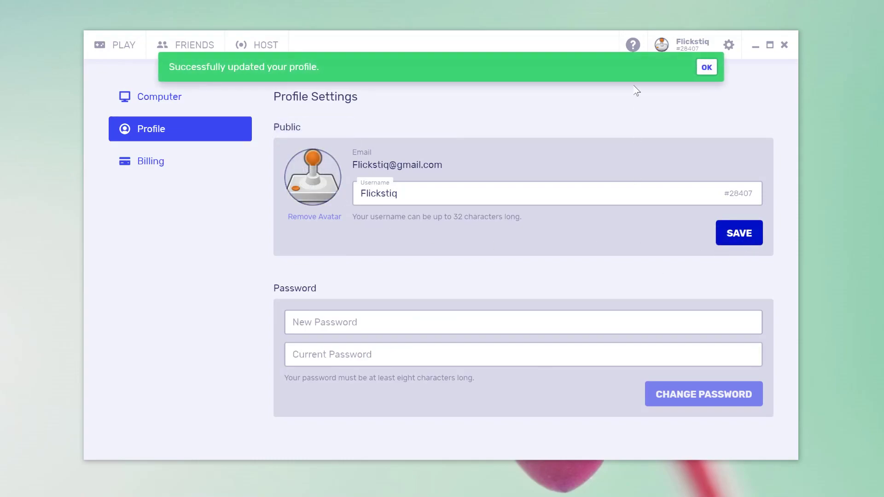
{"action": "left_click", "coordinate": [705, 68]}
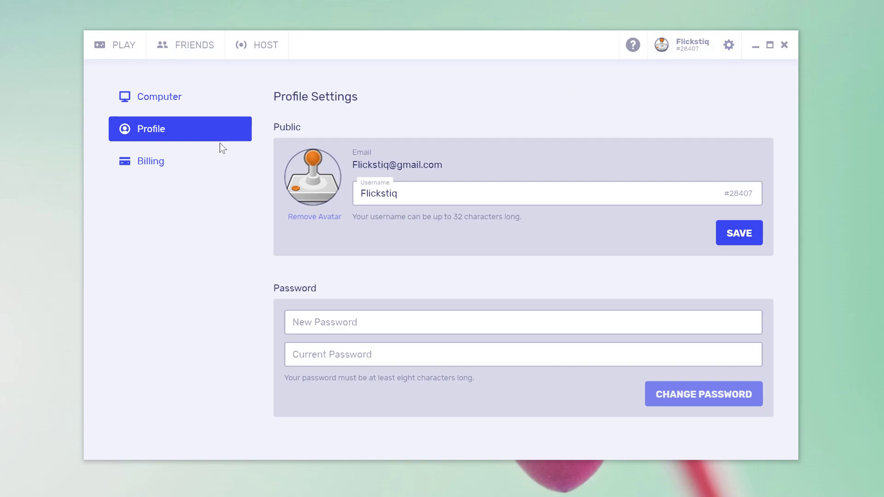
Review the billing settings and the computer's hosting, video stream and application settings
{"action": "left_click", "coordinate": [153, 165]}
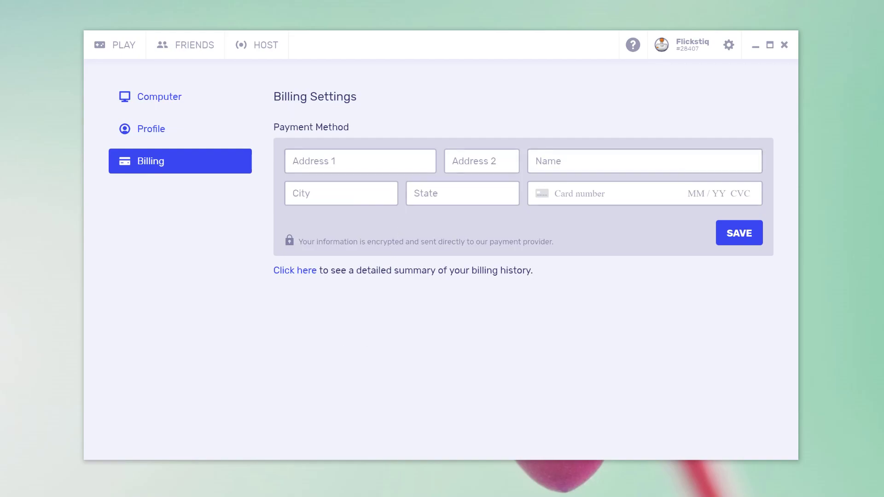
{"action": "left_click", "coordinate": [167, 102]}
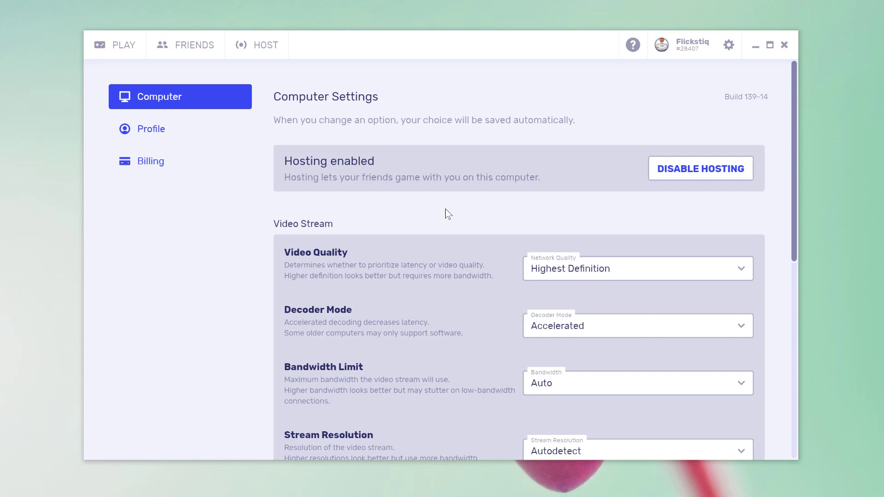
{"action": "scroll", "coordinate": [445, 209], "scroll_direction": "down", "scroll_amount": 1}
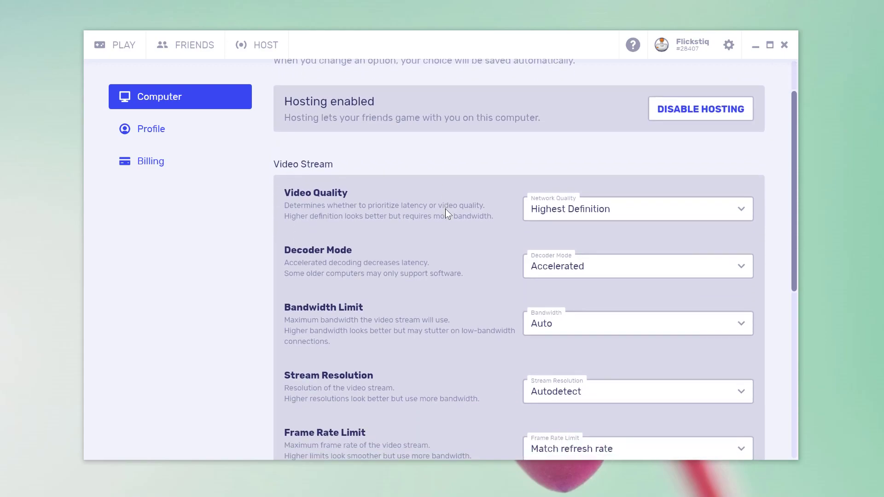
{"action": "scroll", "coordinate": [446, 209], "scroll_direction": "down", "scroll_amount": 2}
{"action": "scroll", "coordinate": [446, 209], "scroll_direction": "down", "scroll_amount": 4}
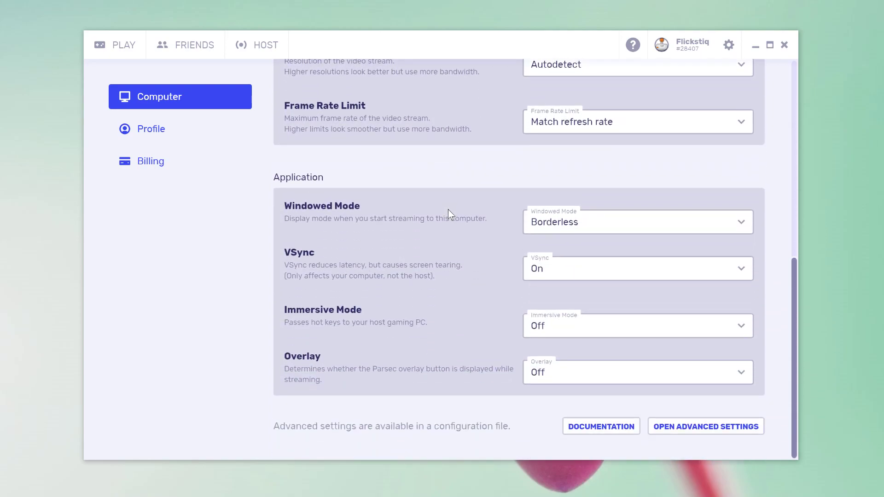
{"action": "scroll", "coordinate": [448, 211], "scroll_direction": "up", "scroll_amount": 5}
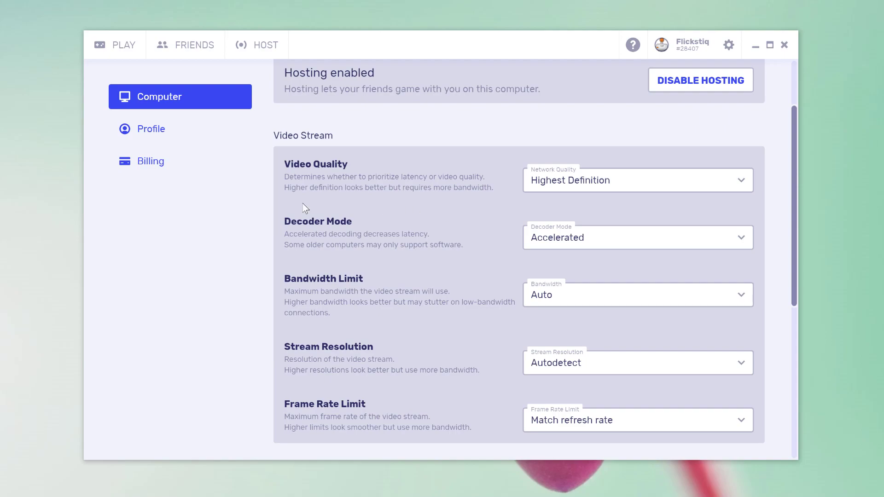
Inspect the decoder mode and video quality choices, keeping Accelerated decoding and Highest Definition selected
{"action": "left_click", "coordinate": [589, 240]}
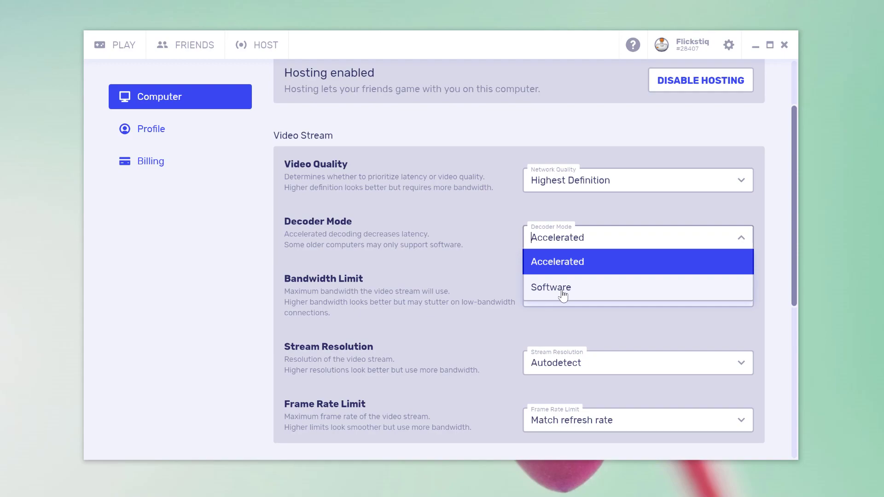
{"action": "left_click", "coordinate": [572, 266]}
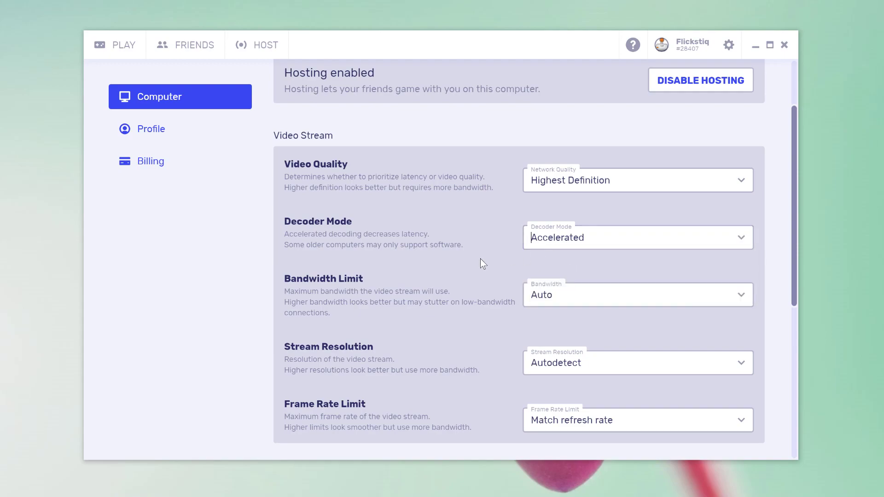
{"action": "scroll", "coordinate": [479, 259], "scroll_direction": "down", "scroll_amount": 1}
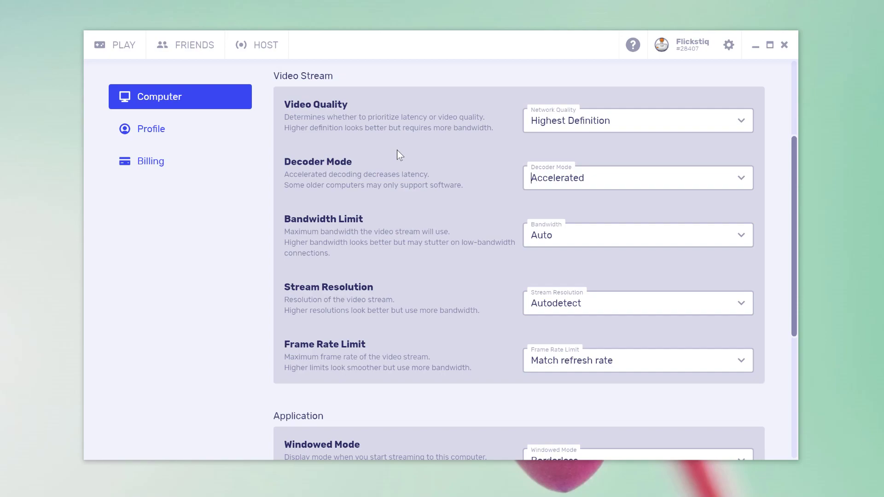
{"action": "left_click", "coordinate": [683, 119]}
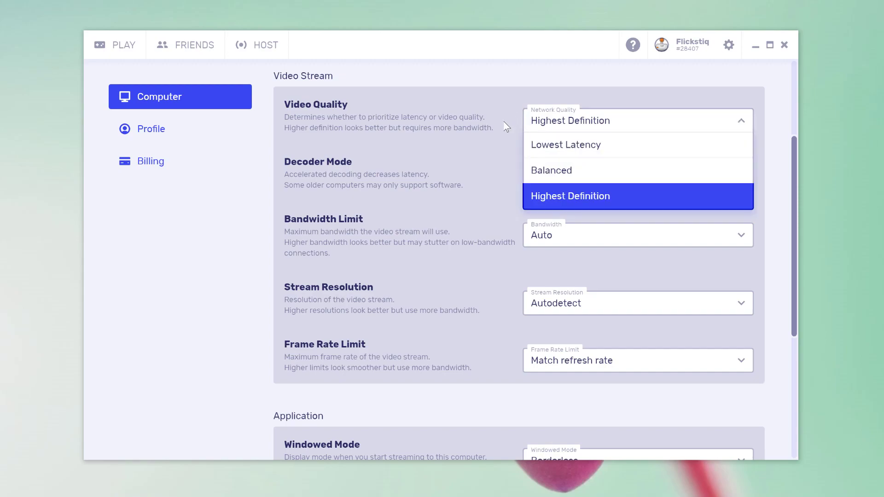
{"action": "left_click", "coordinate": [506, 127]}
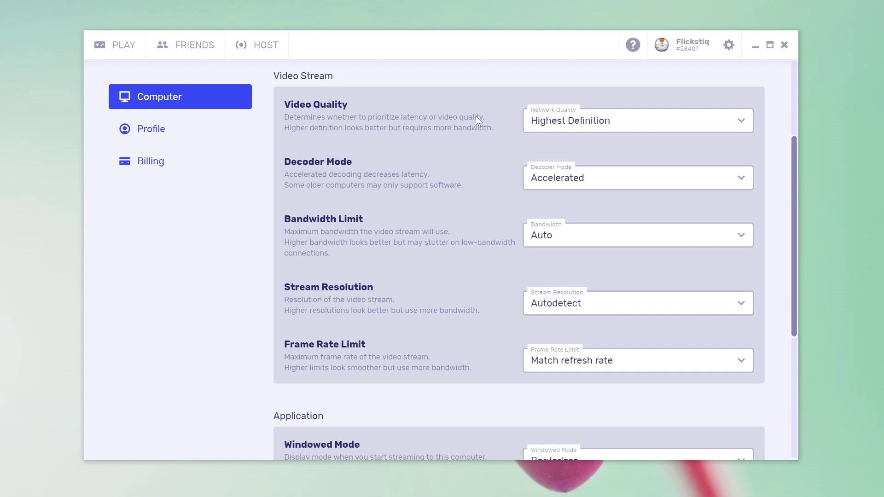
{"action": "left_click", "coordinate": [600, 120]}
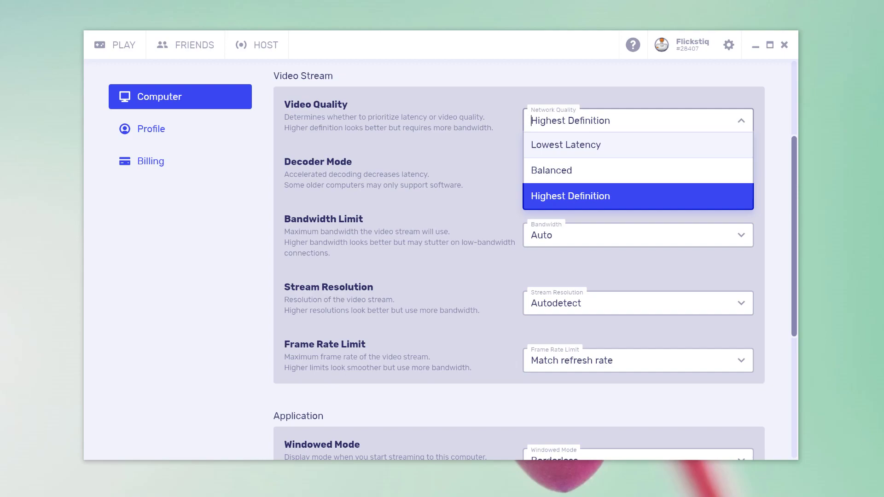
{"action": "left_click", "coordinate": [562, 196]}
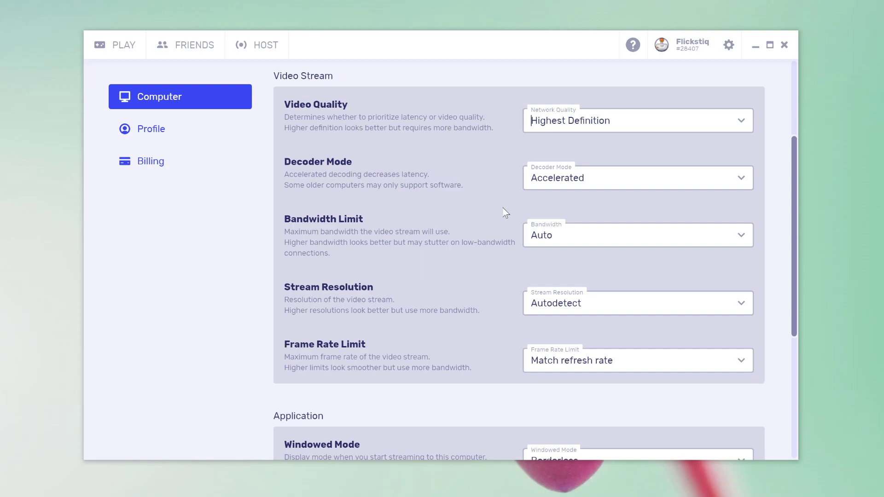
Open the advanced settings configuration file, look over its contents, and close it without changes
{"action": "scroll", "coordinate": [490, 212], "scroll_direction": "down", "scroll_amount": 5}
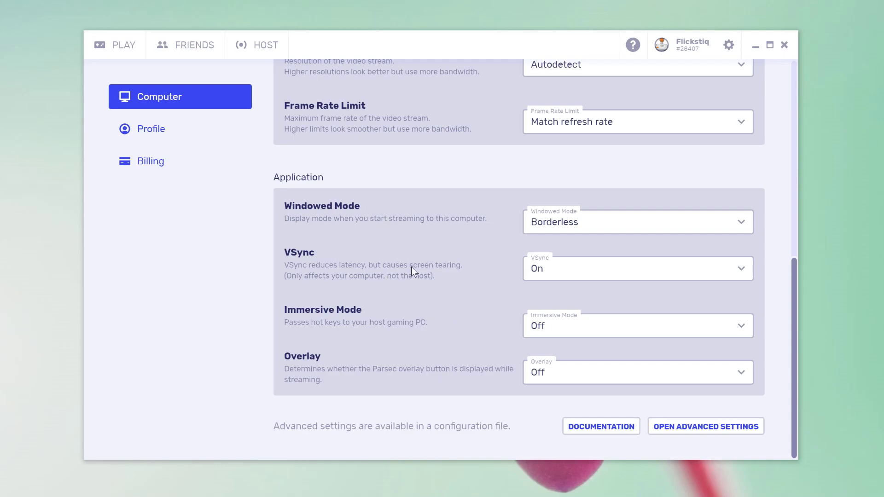
{"action": "left_click", "coordinate": [691, 426]}
{"action": "left_click_drag", "start_coordinate": [305, 128], "coordinate": [498, 88]}
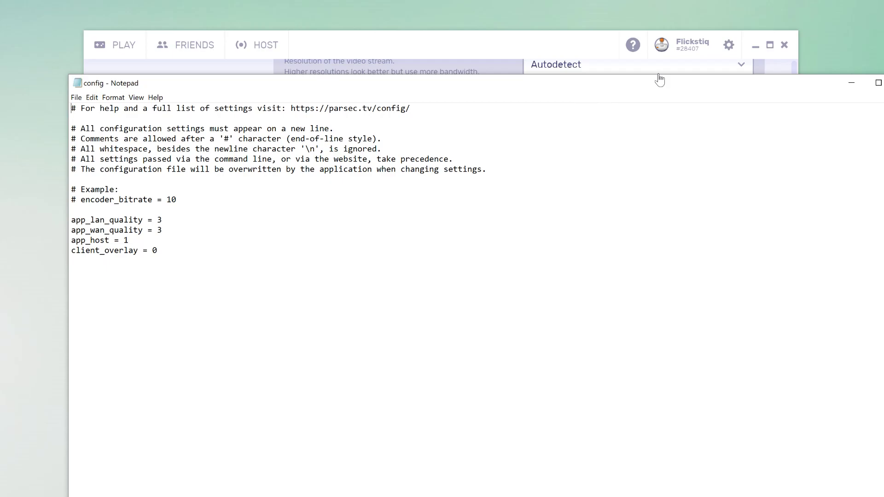
{"action": "left_click_drag", "start_coordinate": [741, 88], "coordinate": [588, 99]}
{"action": "left_click", "coordinate": [754, 92]}
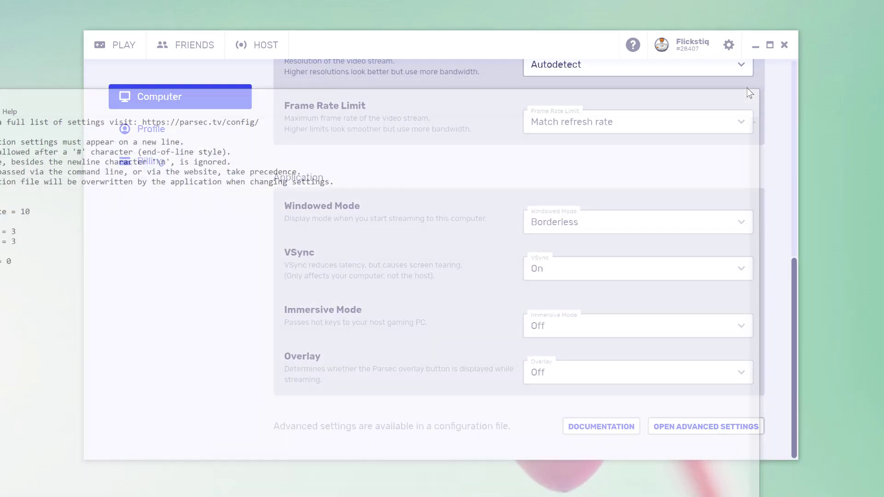
Look through the computer settings again, from hosting and video stream down to the application options
{"action": "scroll", "coordinate": [438, 230], "scroll_direction": "up", "scroll_amount": 8}
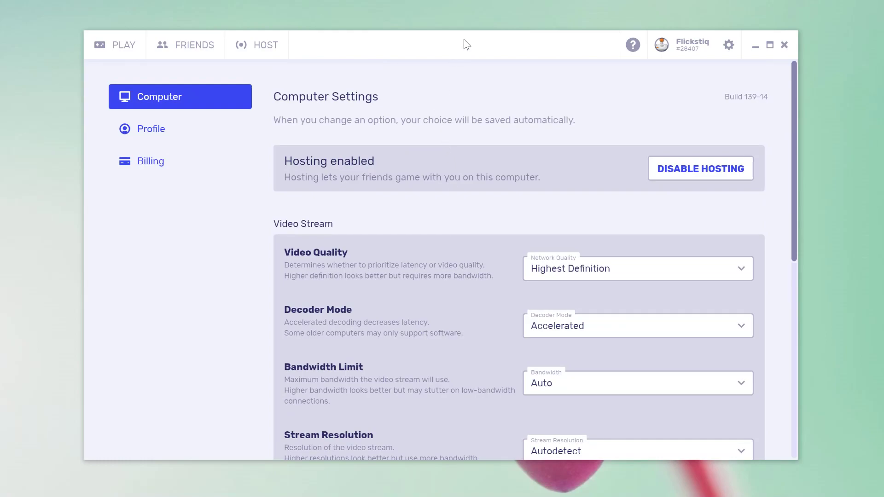
{"action": "left_click_drag", "start_coordinate": [464, 40], "coordinate": [470, 41]}
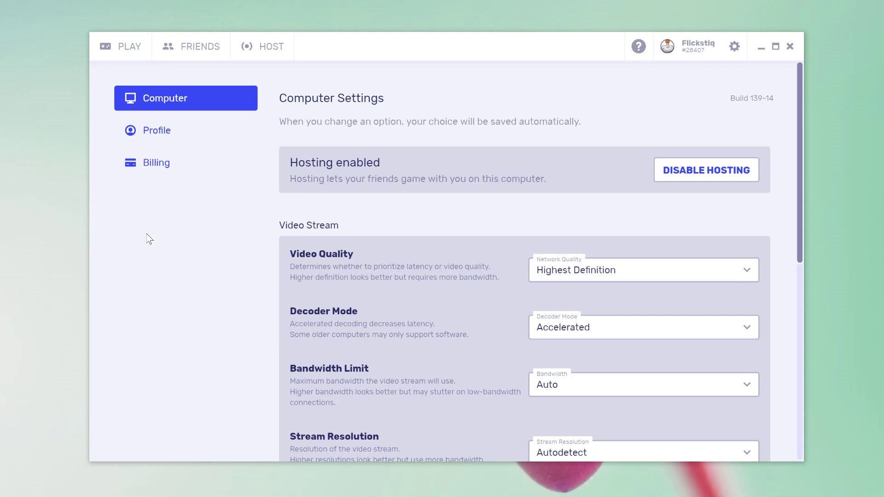
{"action": "left_click", "coordinate": [735, 48]}
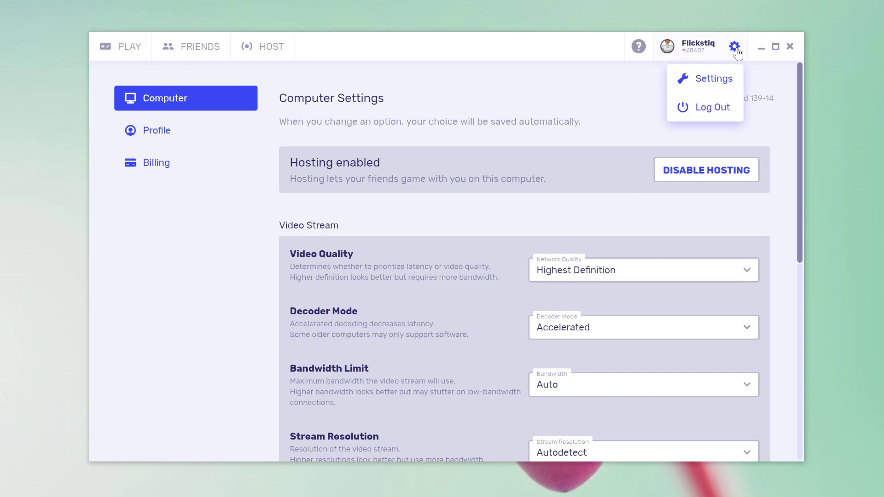
{"action": "left_click", "coordinate": [714, 79]}
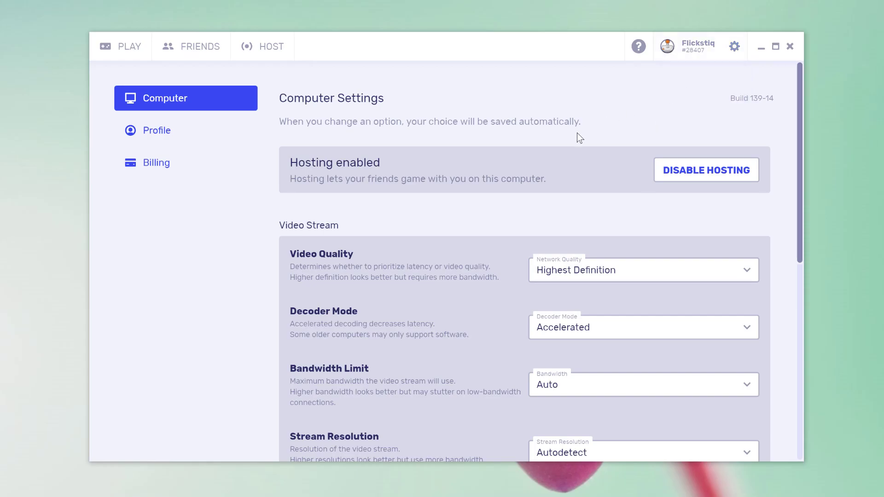
{"action": "scroll", "coordinate": [459, 272], "scroll_direction": "down", "scroll_amount": 8}
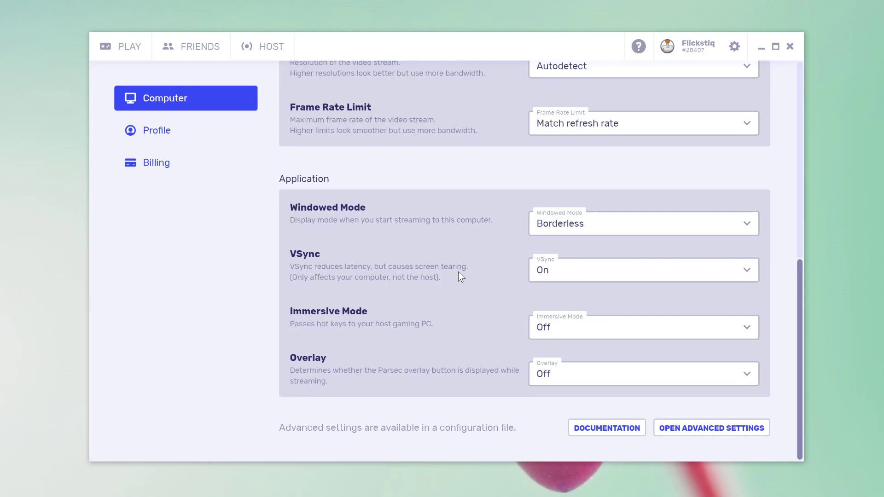
{"action": "scroll", "coordinate": [461, 276], "scroll_direction": "up", "scroll_amount": 8}
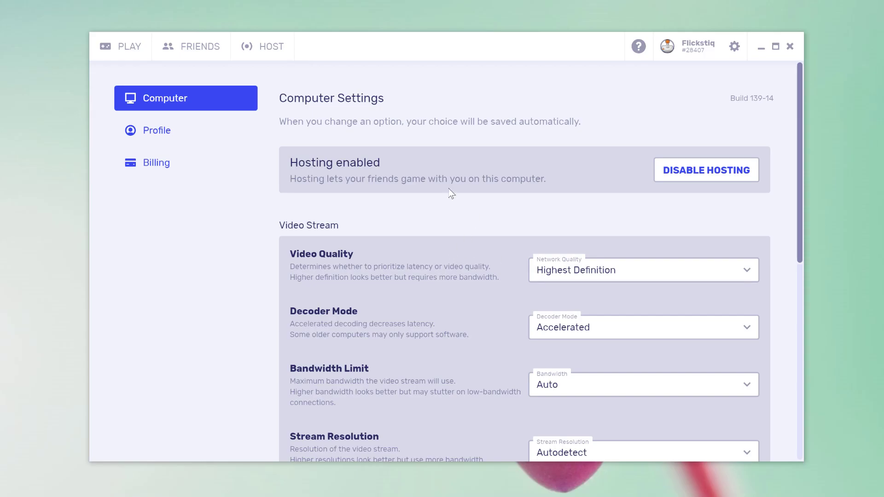
Check the listed friend's connection and control permissions, leaving them without saving
{"action": "left_click", "coordinate": [204, 52]}
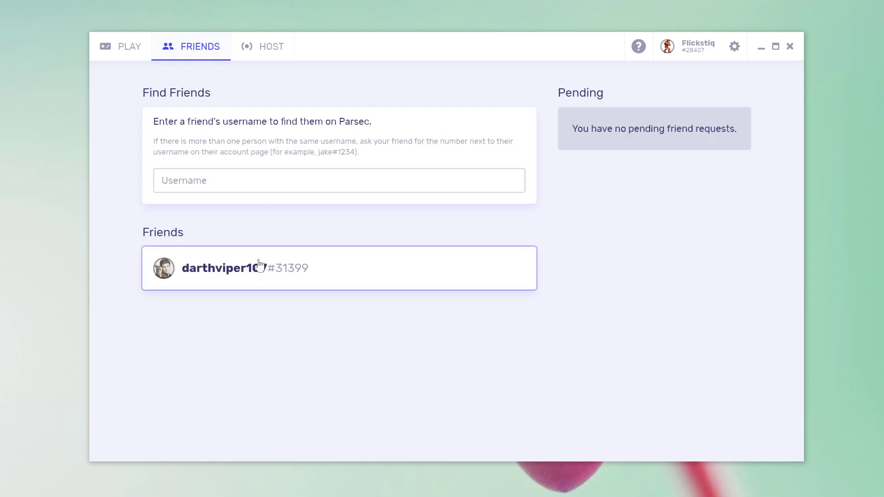
{"action": "left_click", "coordinate": [259, 266]}
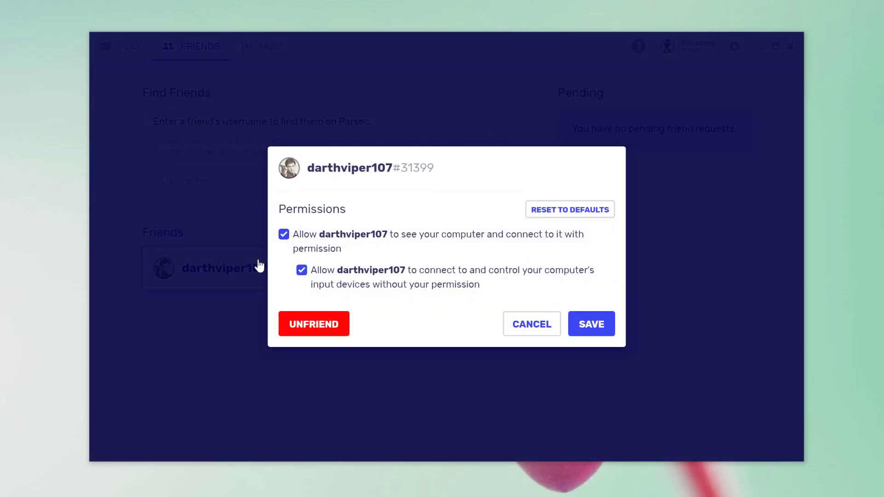
{"action": "left_click", "coordinate": [545, 331]}
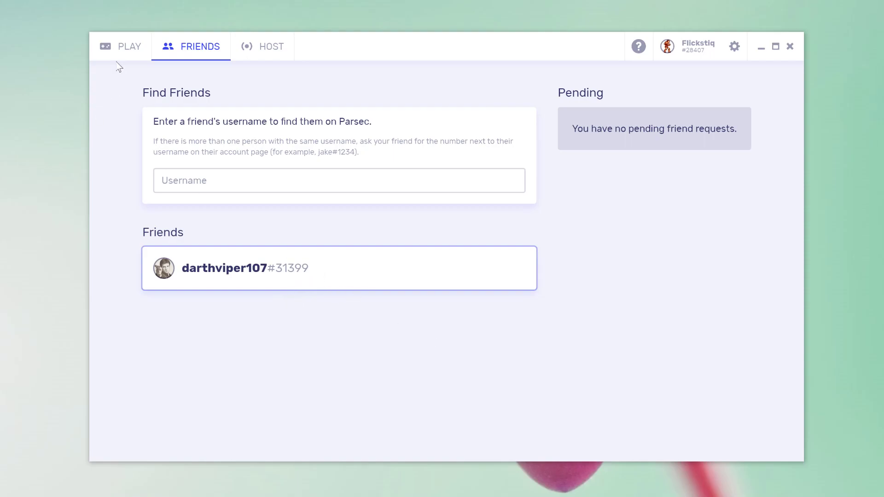
View the listed computer's invite link, and check the friends page before returning to the computers list
{"action": "left_click", "coordinate": [121, 47]}
{"action": "left_click", "coordinate": [725, 131]}
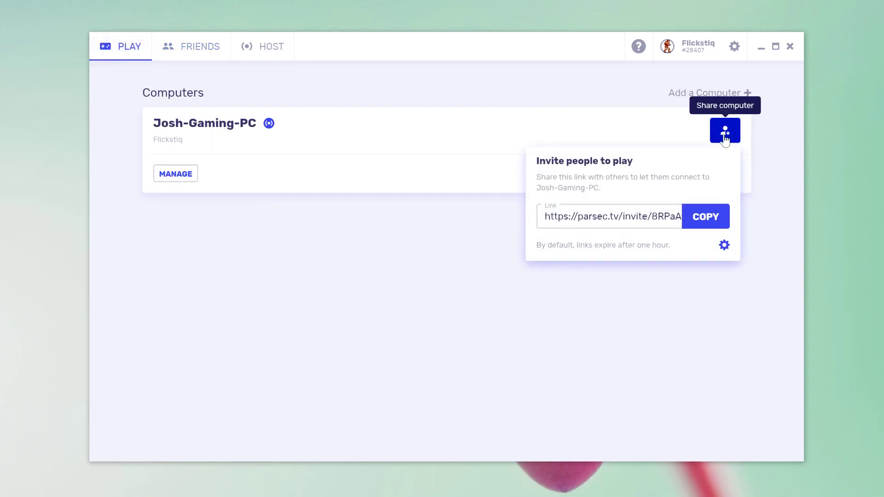
{"action": "left_click", "coordinate": [410, 242]}
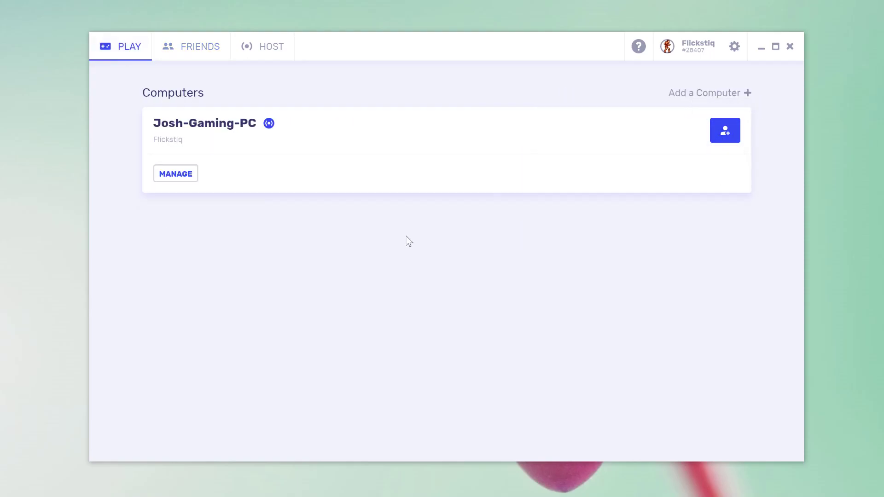
{"action": "left_click", "coordinate": [204, 56]}
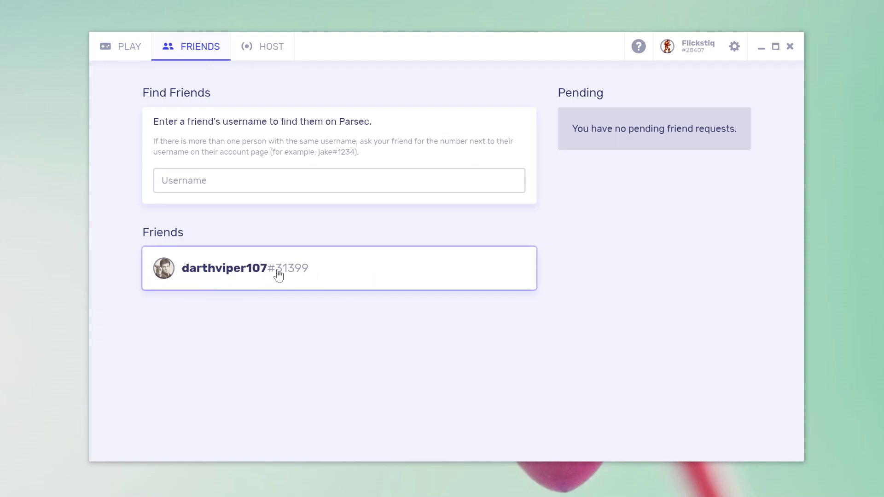
{"action": "left_click", "coordinate": [115, 51]}
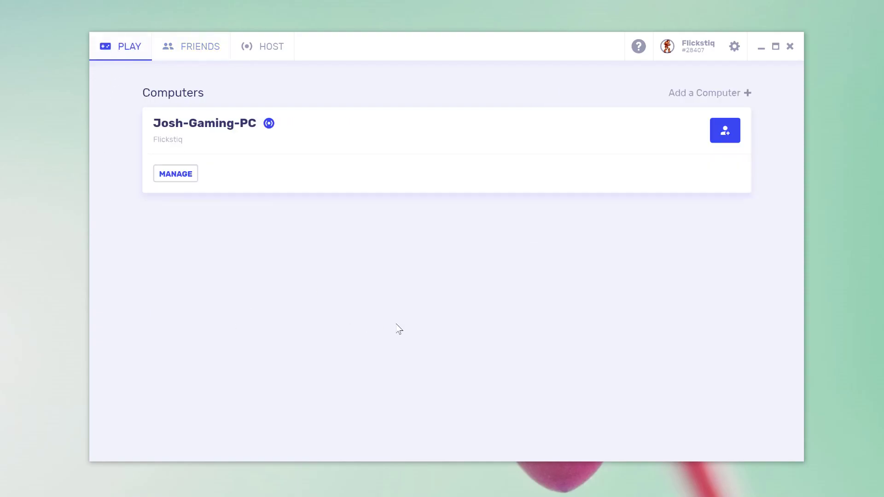